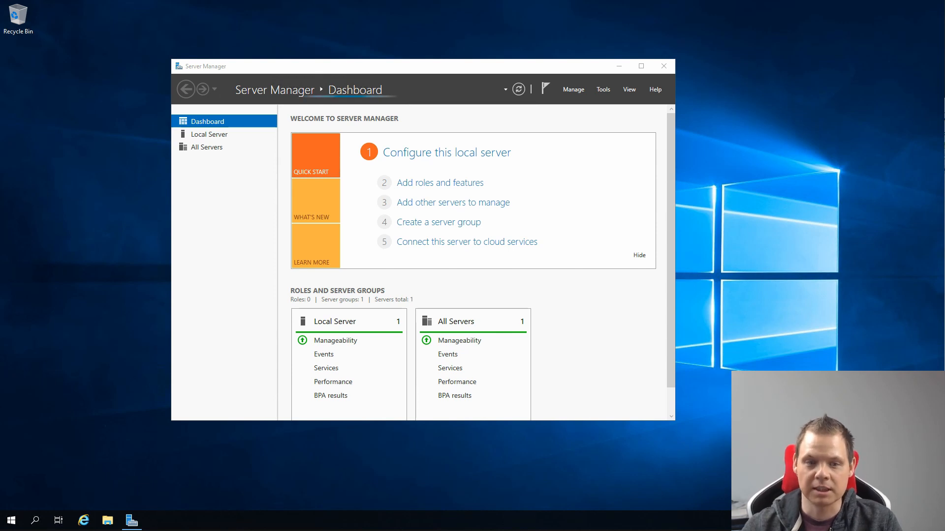
Start adding roles and features with a role-based installation on the server AD01.pnk.local
{"action": "left_click", "coordinate": [577, 91]}
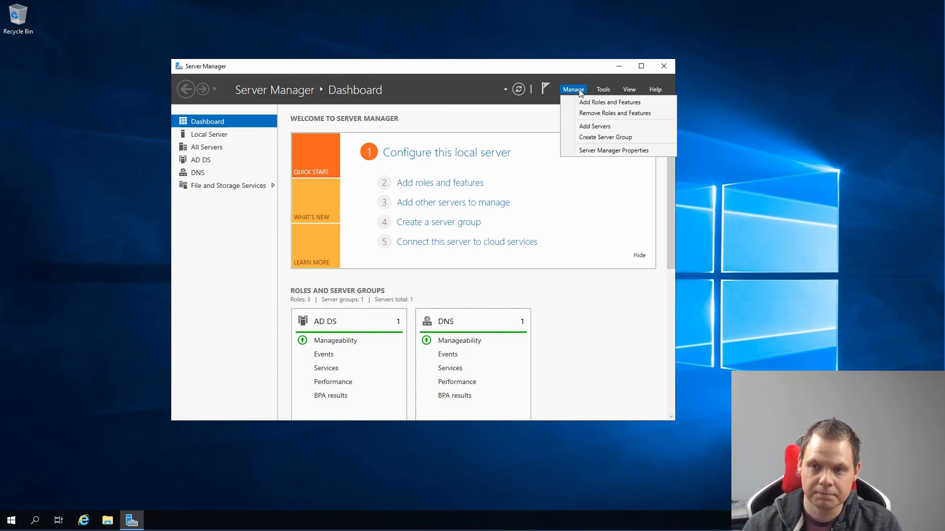
{"action": "left_click", "coordinate": [606, 103]}
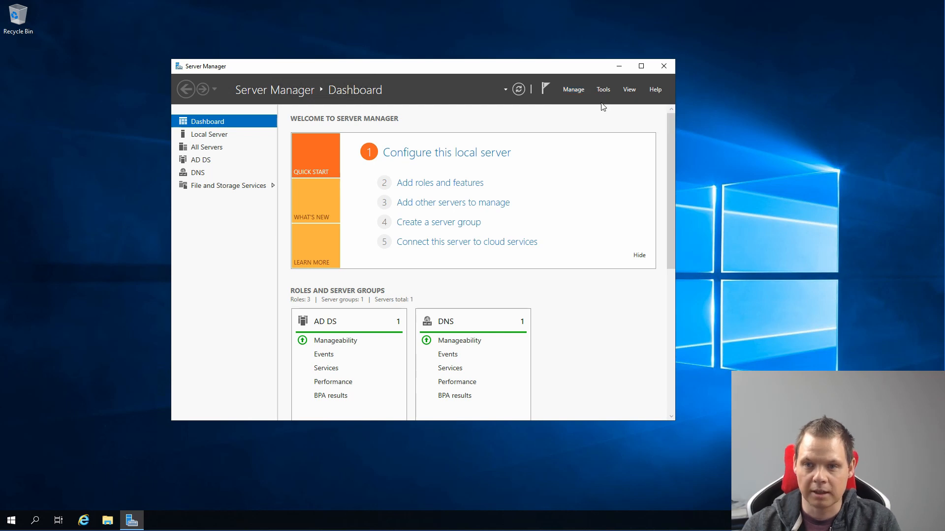
{"action": "left_click", "coordinate": [344, 341]}
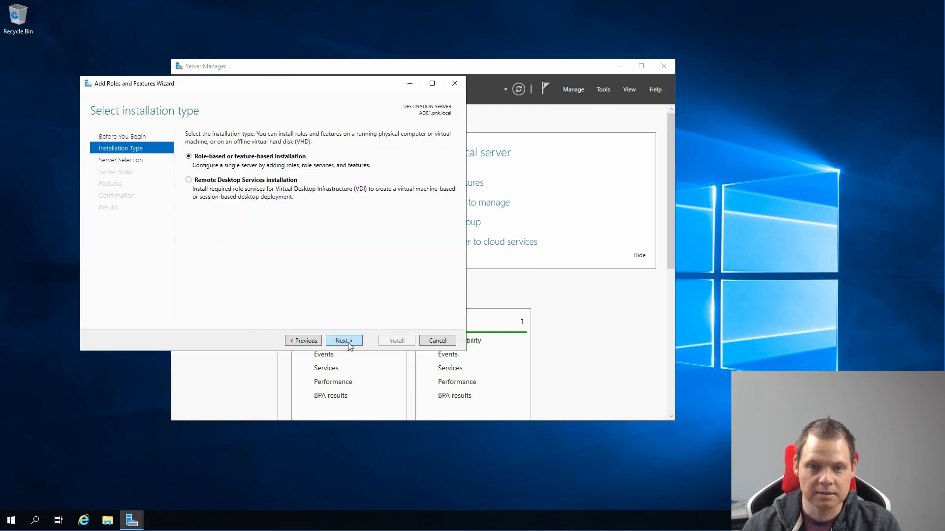
{"action": "left_click", "coordinate": [342, 344]}
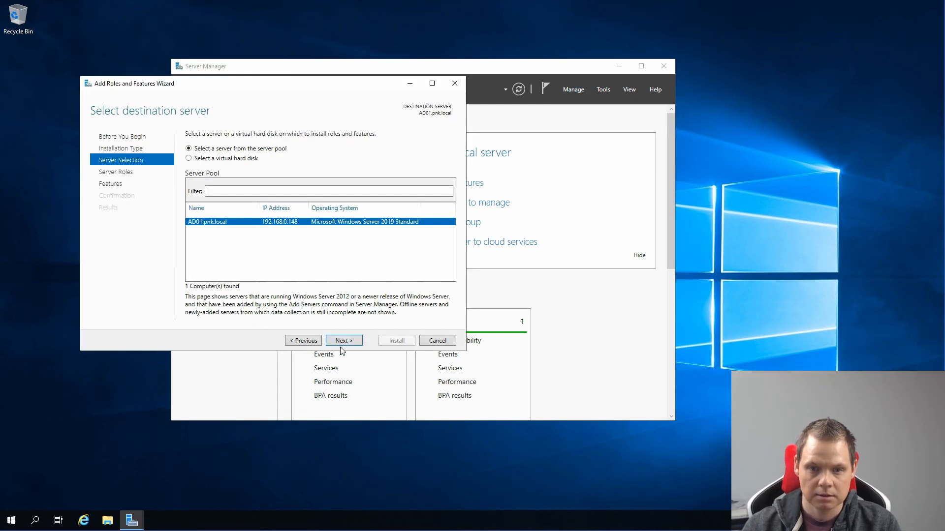
{"action": "left_click", "coordinate": [344, 344]}
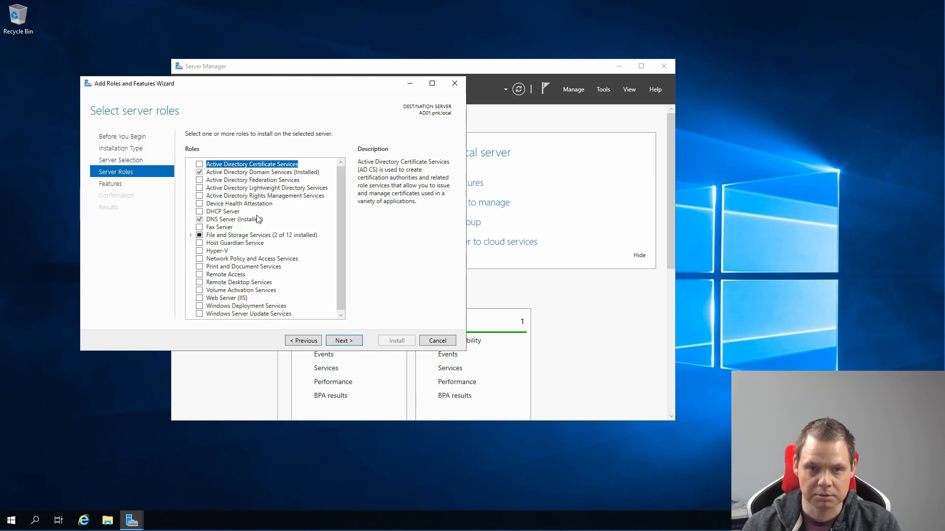
Select the DHCP Server role with its management tools, install it, and close the wizard
{"action": "left_click", "coordinate": [199, 212]}
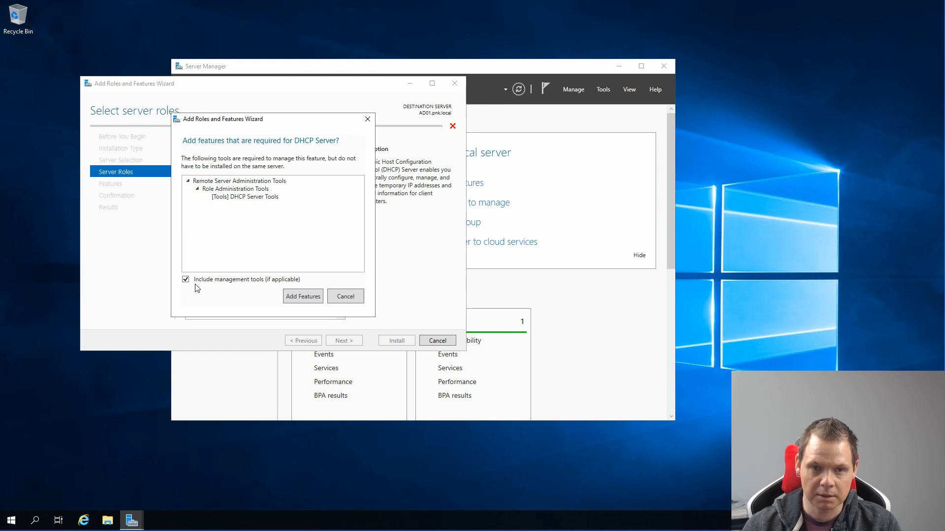
{"action": "left_click", "coordinate": [304, 297]}
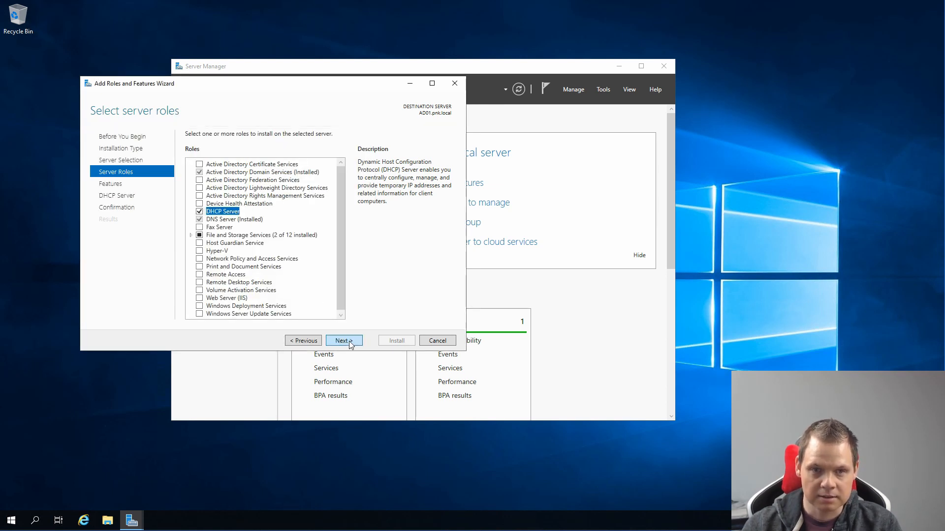
{"action": "left_click", "coordinate": [351, 342]}
{"action": "left_click", "coordinate": [351, 342]}
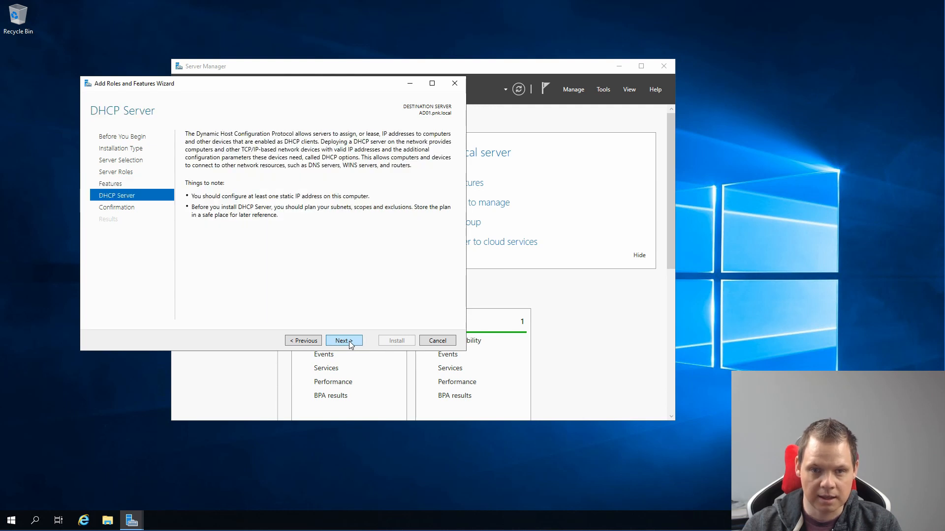
{"action": "left_click", "coordinate": [351, 343]}
{"action": "left_click", "coordinate": [395, 343]}
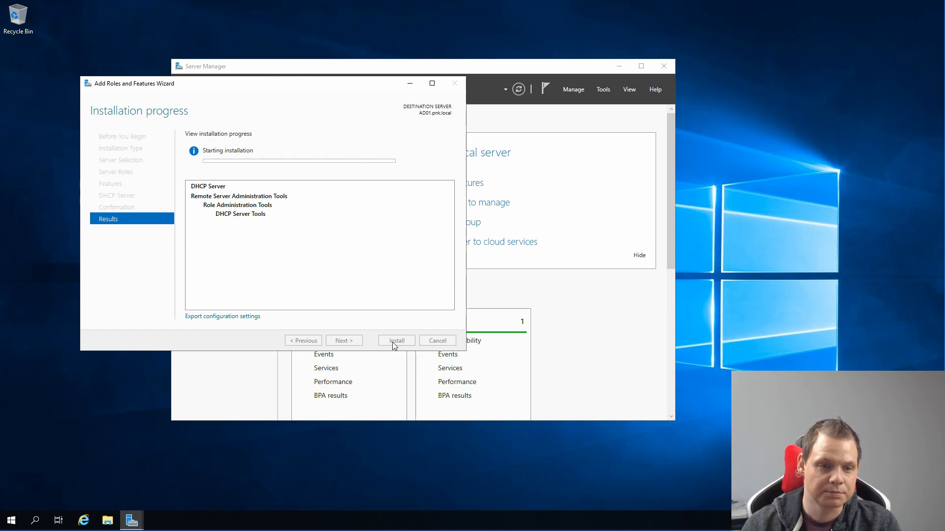
{"action": "left_click", "coordinate": [397, 342]}
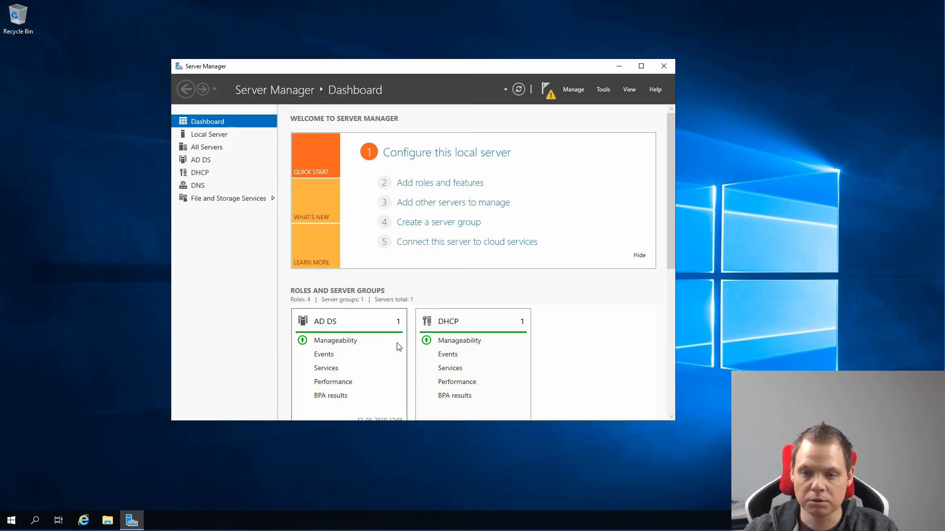
Open the pending post-deployment DHCP configuration and proceed past its description to the authorization page
{"action": "left_click", "coordinate": [547, 91]}
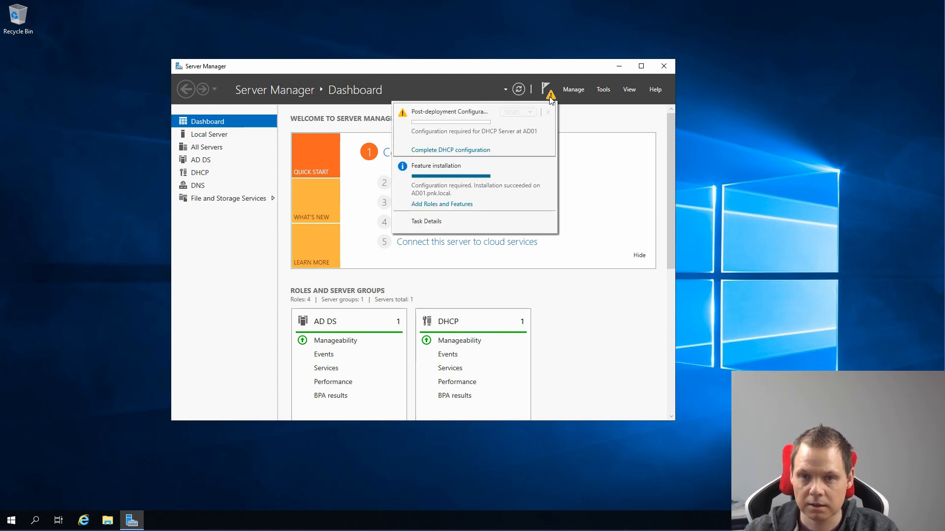
{"action": "left_click", "coordinate": [462, 151]}
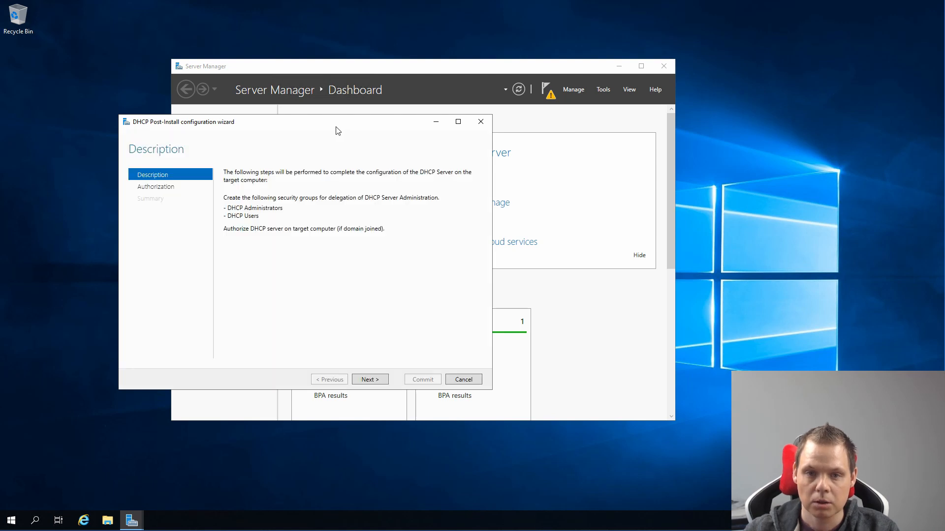
{"action": "left_click", "coordinate": [369, 380]}
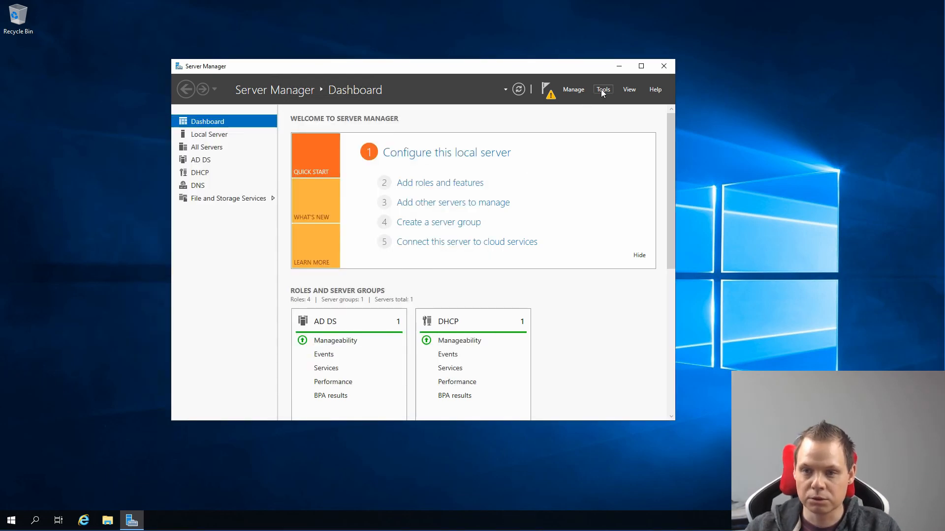
Open the DHCP management console, maximize its window, and widen the console tree
{"action": "left_click", "coordinate": [603, 90]}
{"action": "left_click", "coordinate": [621, 199]}
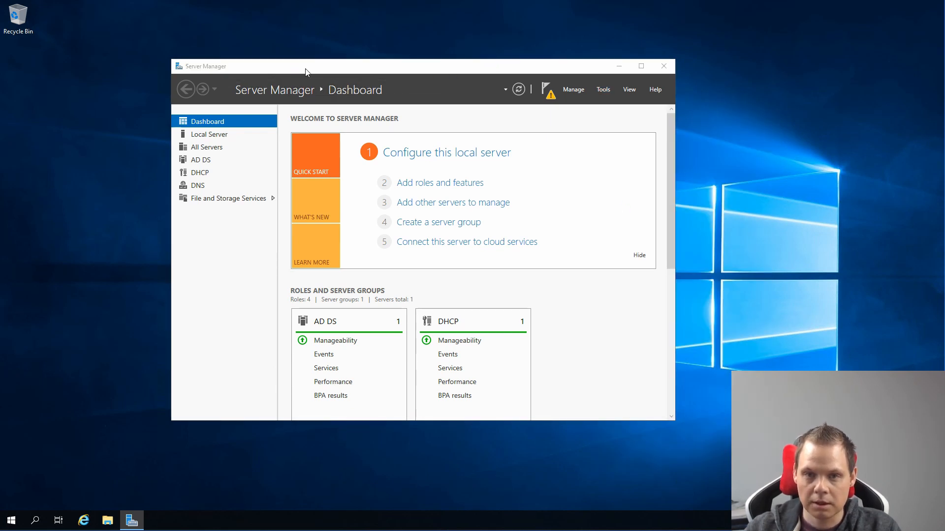
{"action": "double_click", "coordinate": [220, 39]}
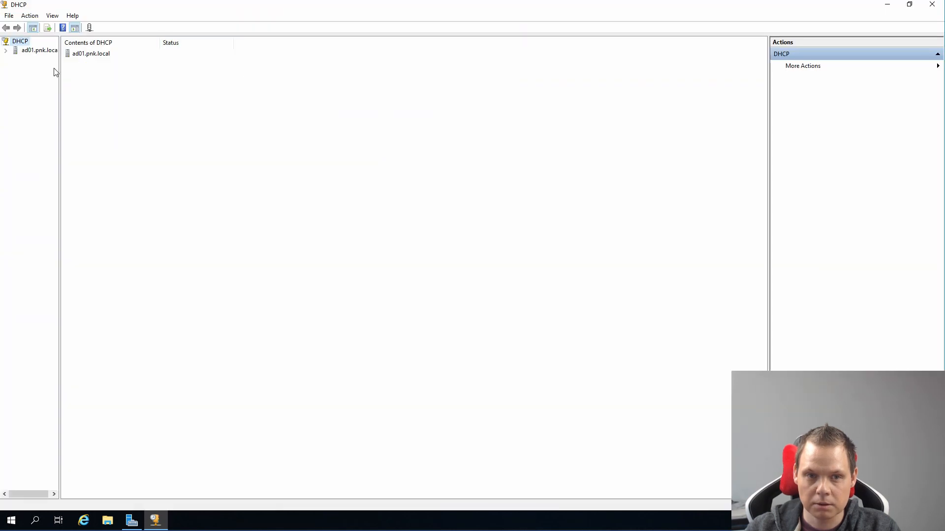
{"action": "left_click_drag", "start_coordinate": [60, 70], "coordinate": [158, 71]}
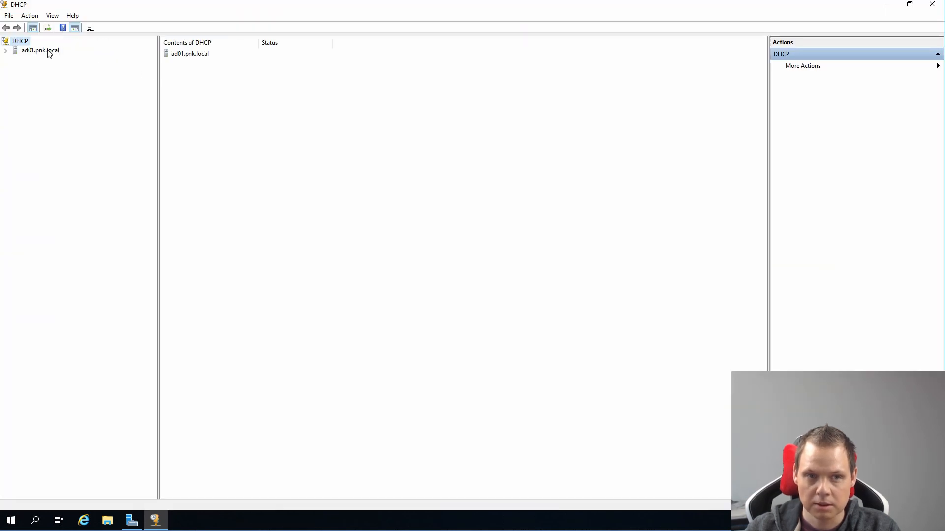
Expand the DHCP server ad01.pnk.local and authorize it in the directory
{"action": "left_click", "coordinate": [6, 51]}
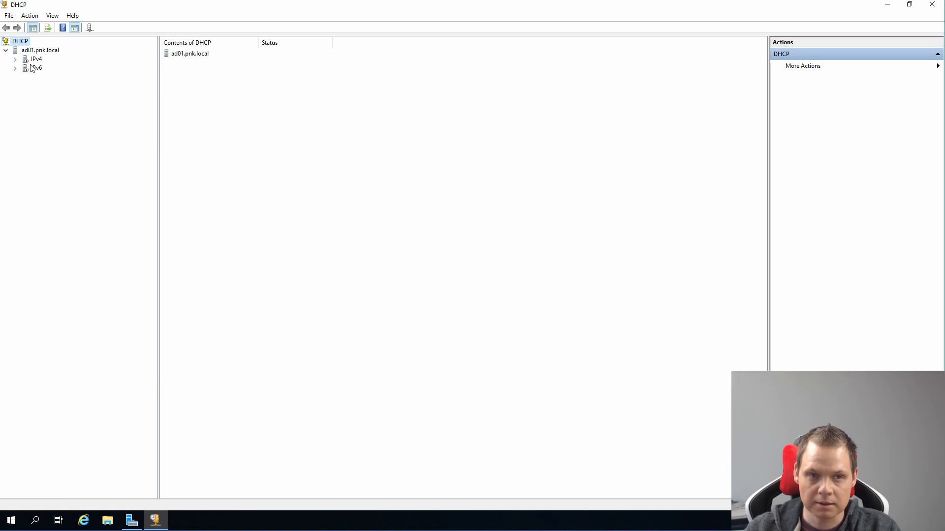
{"action": "right_click", "coordinate": [39, 51]}
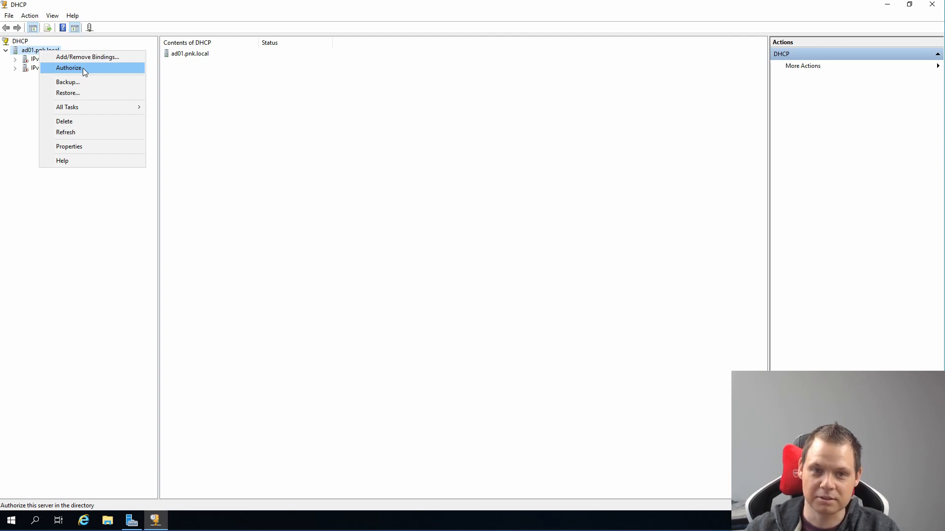
{"action": "left_click", "coordinate": [83, 68]}
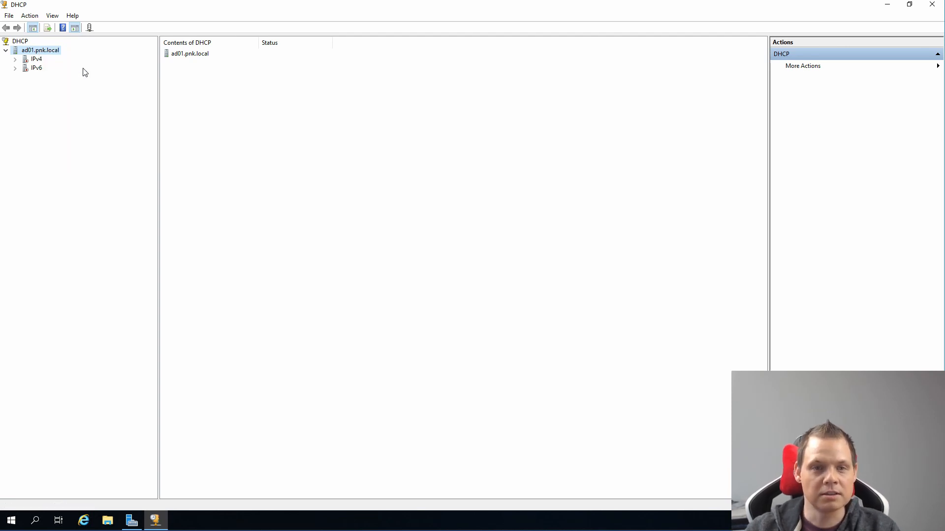
Start a new IPv4 scope and name it TestScope, leaving the description empty
{"action": "double_click", "coordinate": [39, 60]}
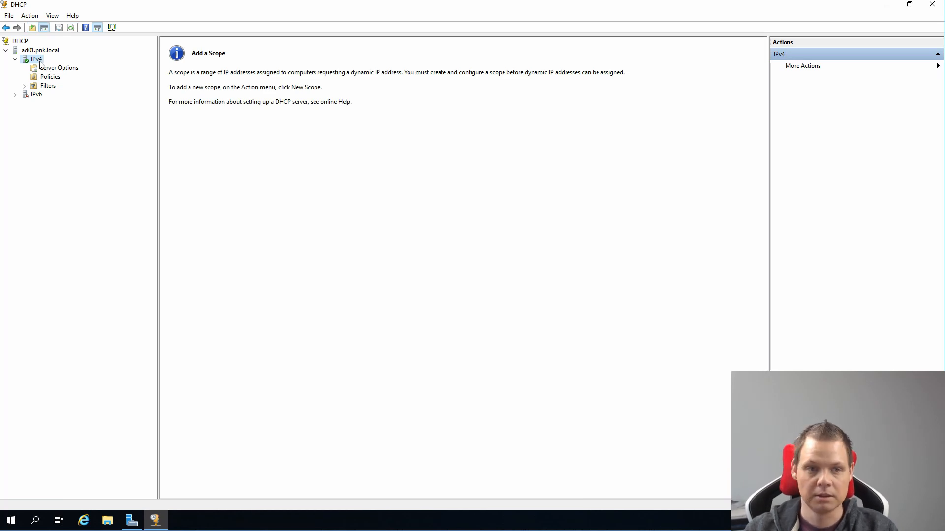
{"action": "right_click", "coordinate": [40, 59]}
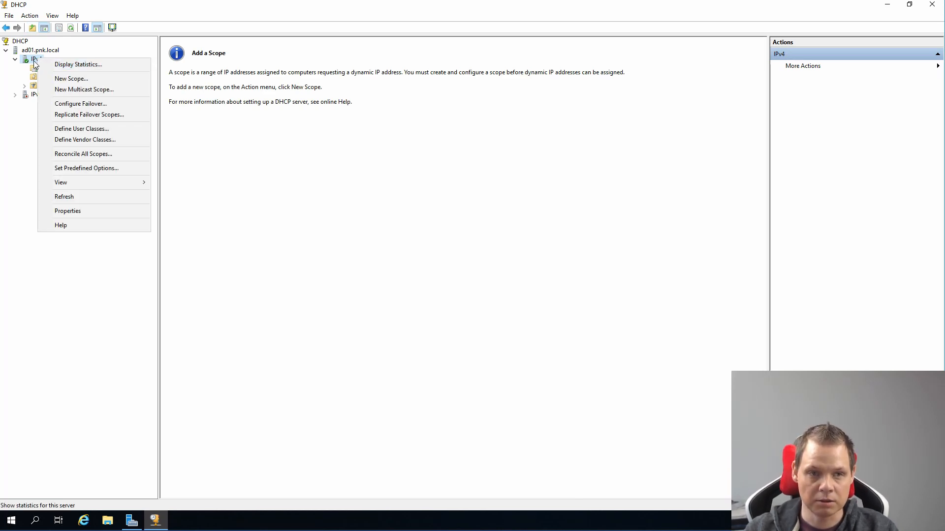
{"action": "right_click", "coordinate": [33, 60]}
{"action": "left_click", "coordinate": [69, 78]}
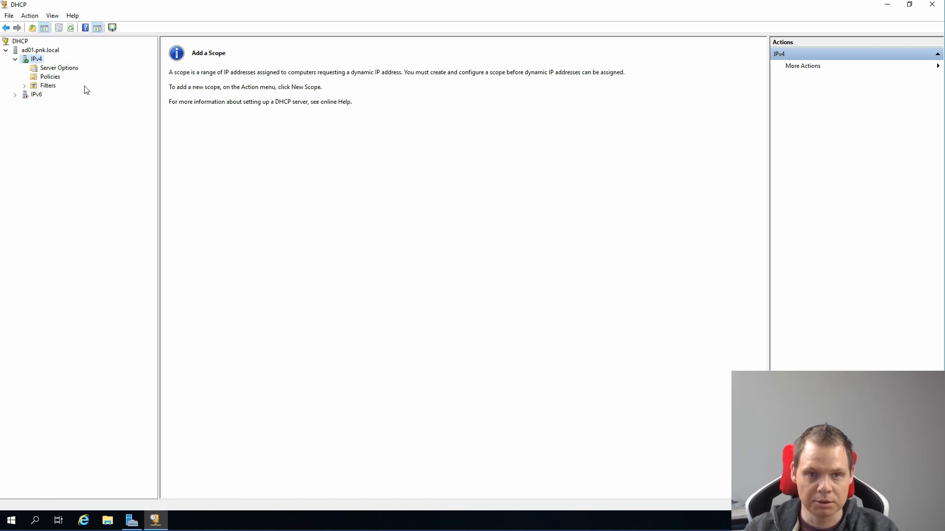
{"action": "left_click", "coordinate": [544, 346]}
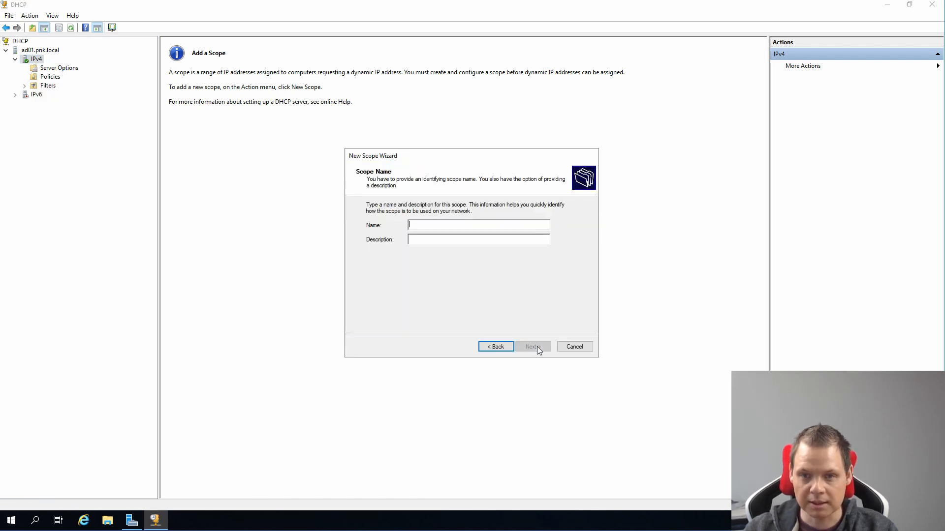
{"action": "type", "text": "TestScope"}
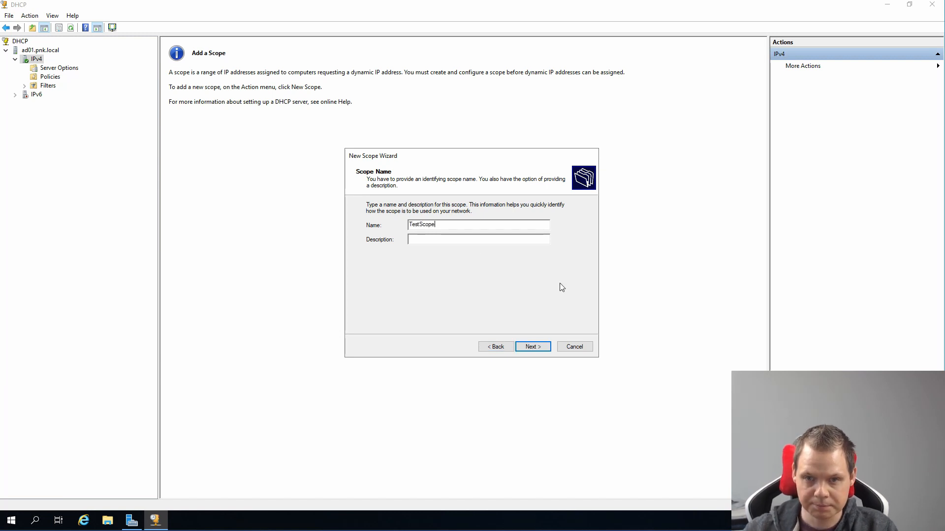
{"action": "left_click", "coordinate": [545, 347]}
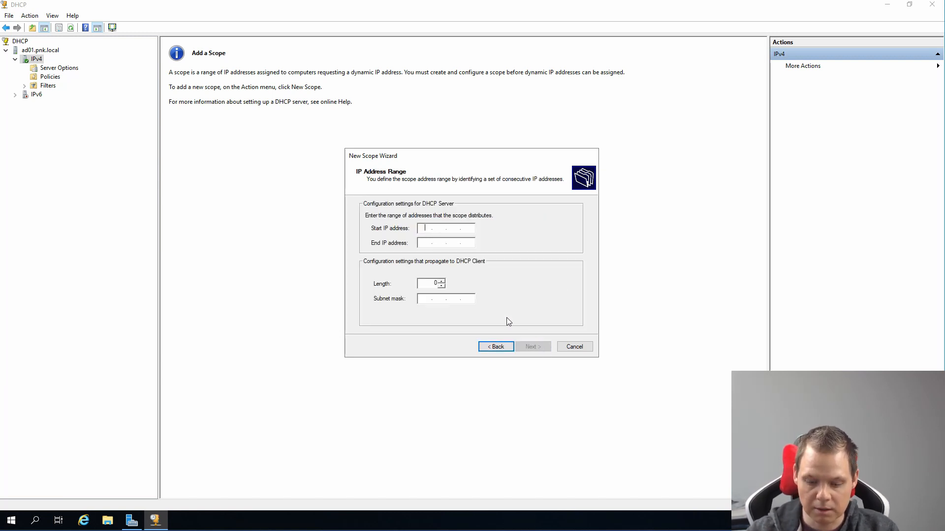
Set the scope's address range from 192.168.200.50 to 192.168.200.150 and continue to the exclusions
{"action": "type", "text": "192 . 168 . "}
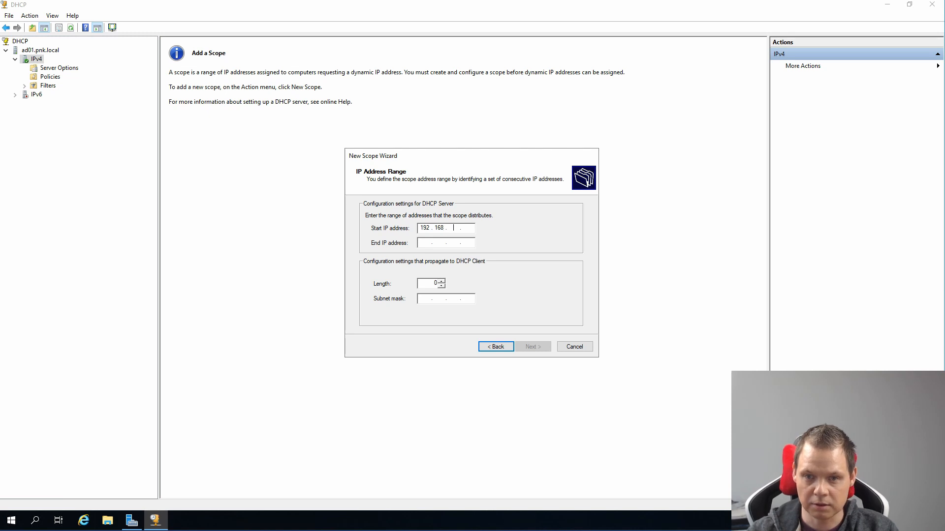
{"action": "type", "text": "200 . 50"}
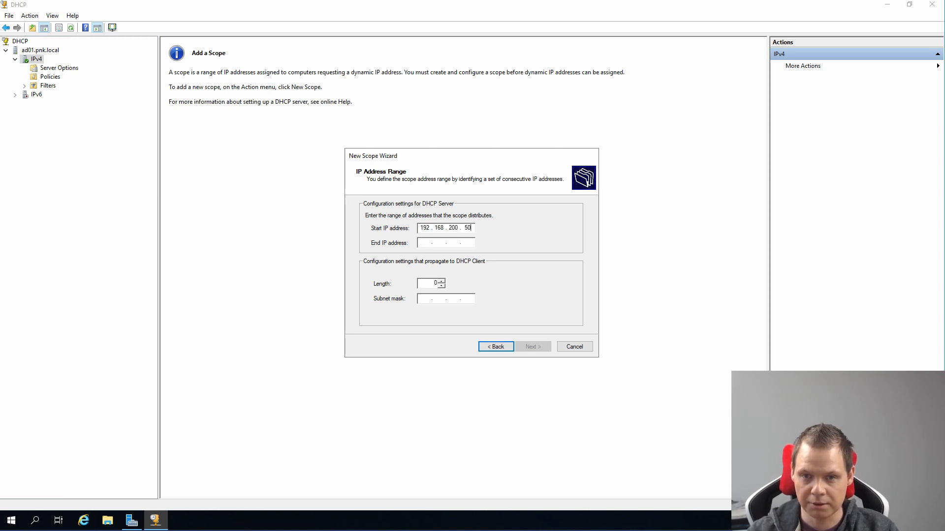
{"action": "key", "text": "Tab"}
{"action": "type", "text": "192.168.7"}
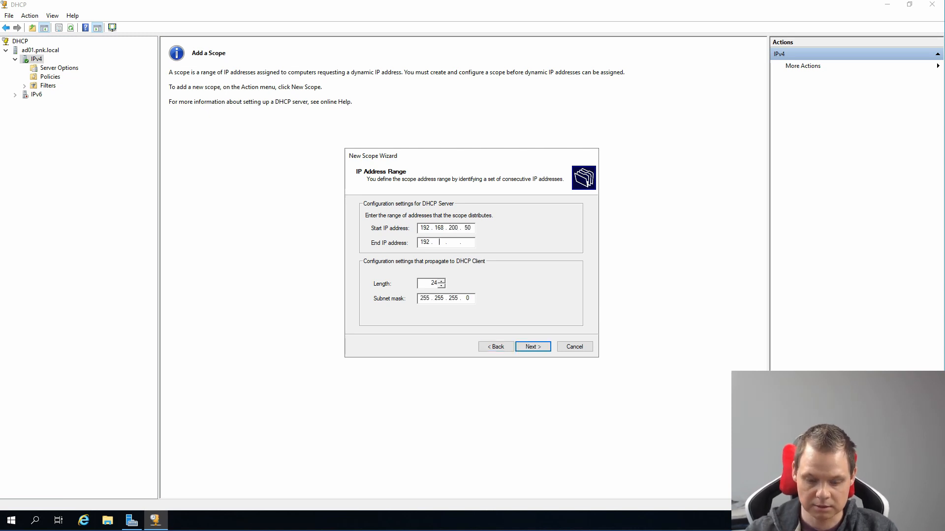
{"action": "type", "text": "20 "}
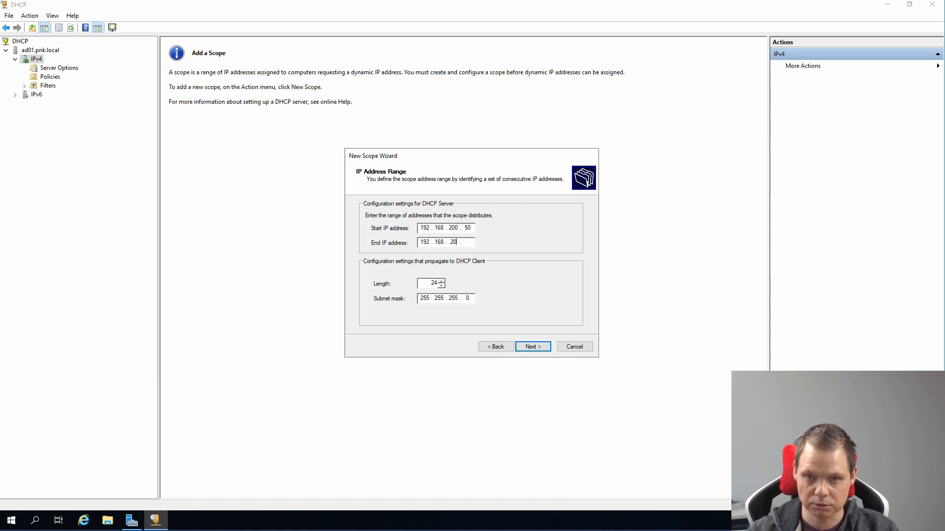
{"action": "type", "text": "0150"}
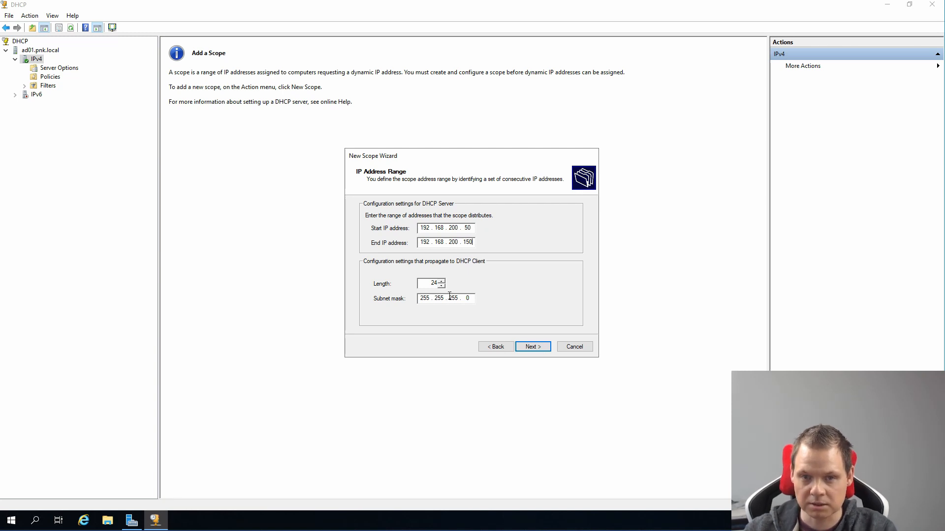
{"action": "left_click", "coordinate": [540, 350]}
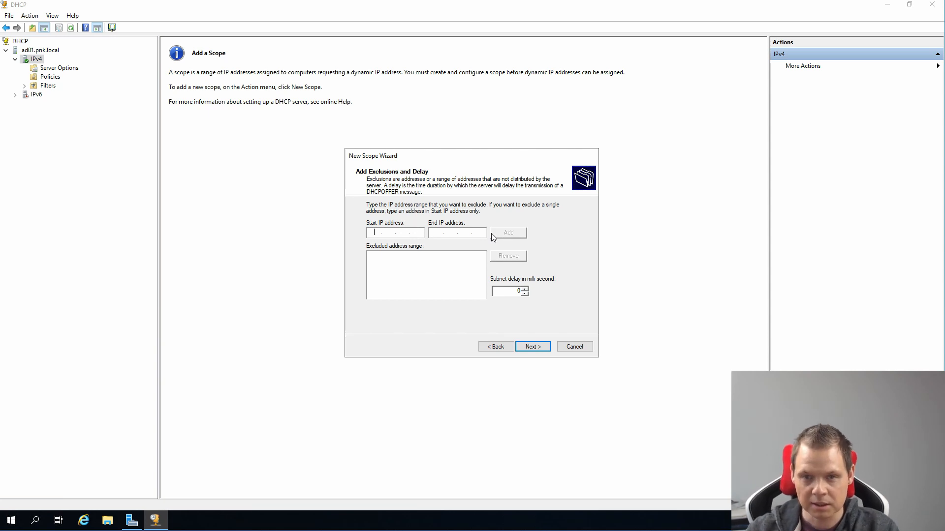
Skip address exclusions and set the scope's lease duration to 30 days
{"action": "left_click", "coordinate": [533, 348]}
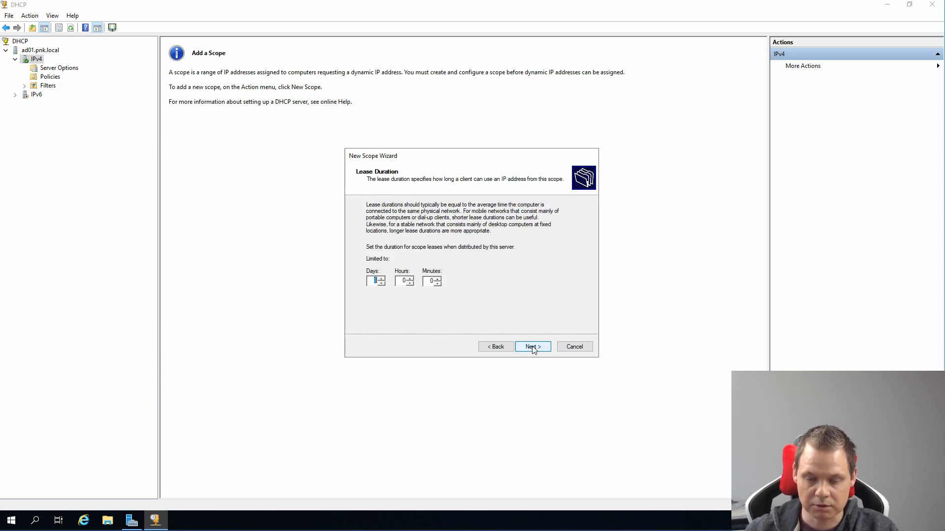
{"action": "left_click", "coordinate": [367, 282]}
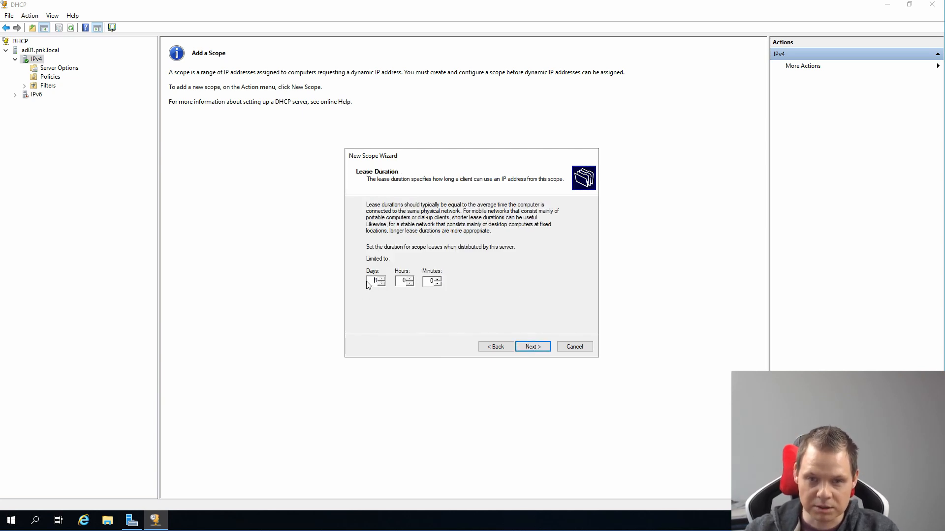
{"action": "key", "text": "BackSpace"}
{"action": "type", "text": "1"}
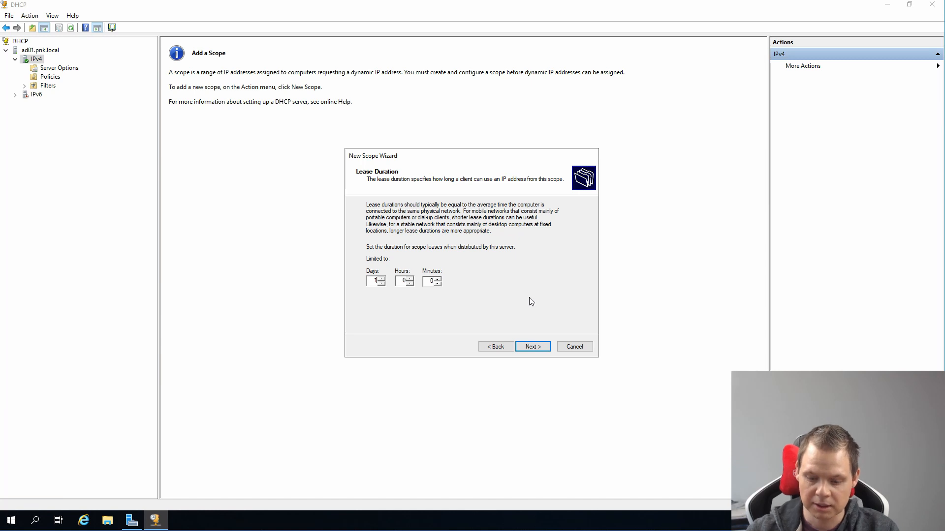
{"action": "key", "text": "BackSpace"}
{"action": "type", "text": "30"}
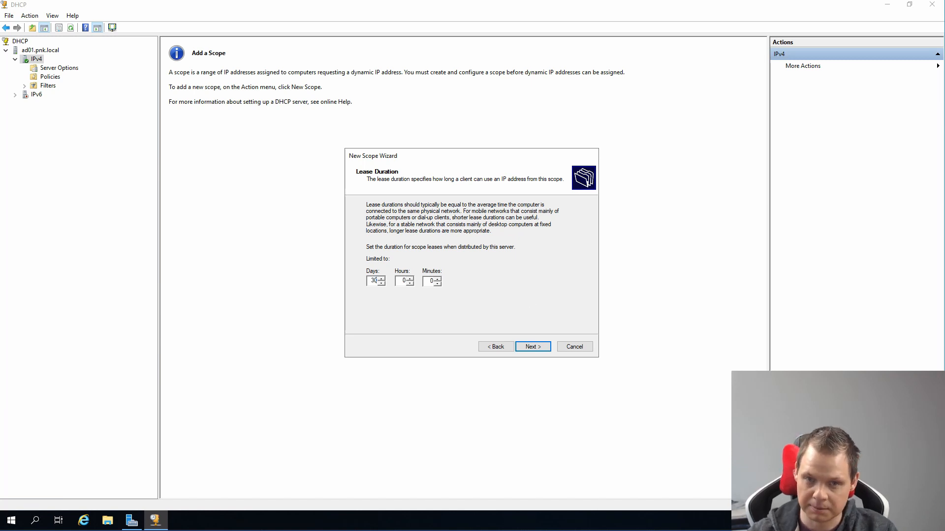
Choose to configure the DHCP options now and add 192.168.0.1 as the scope's default gateway
{"action": "left_click", "coordinate": [533, 347]}
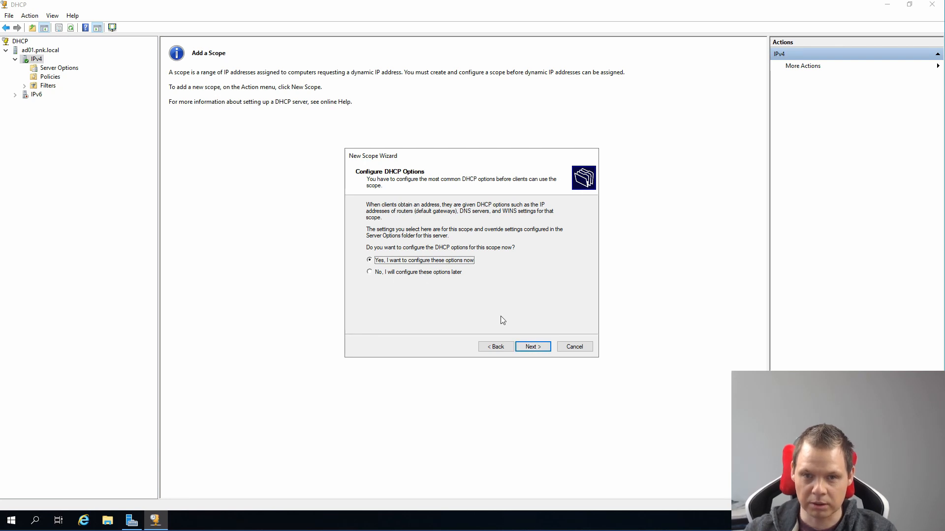
{"action": "left_click", "coordinate": [536, 347]}
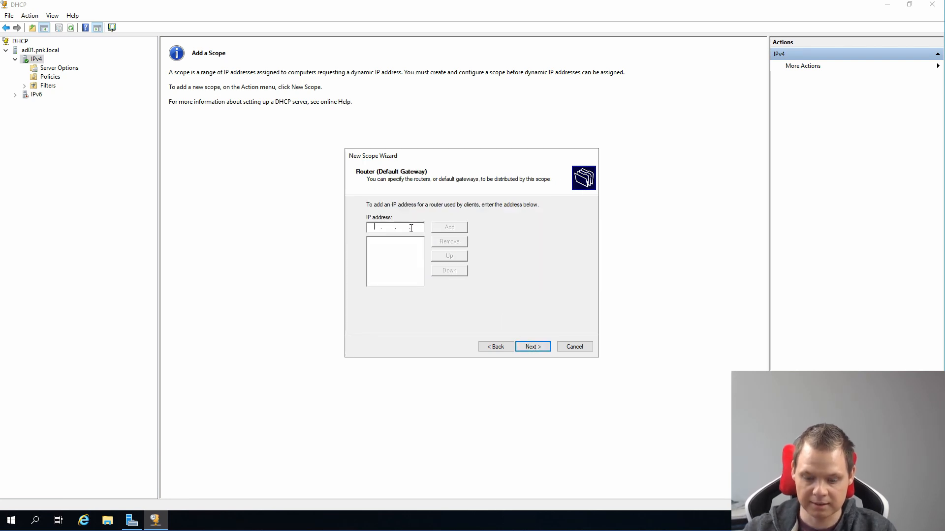
{"action": "type", "text": "192 . "}
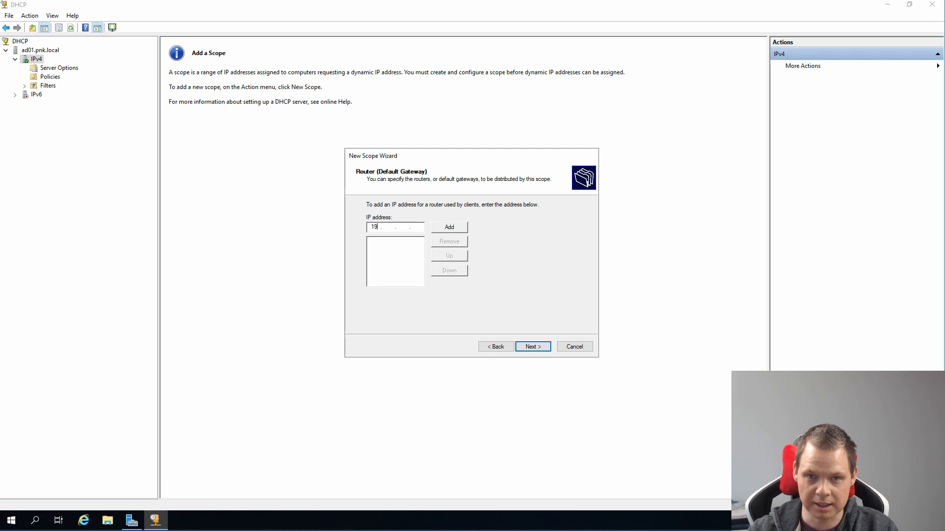
{"action": "type", "text": "168 . 0"}
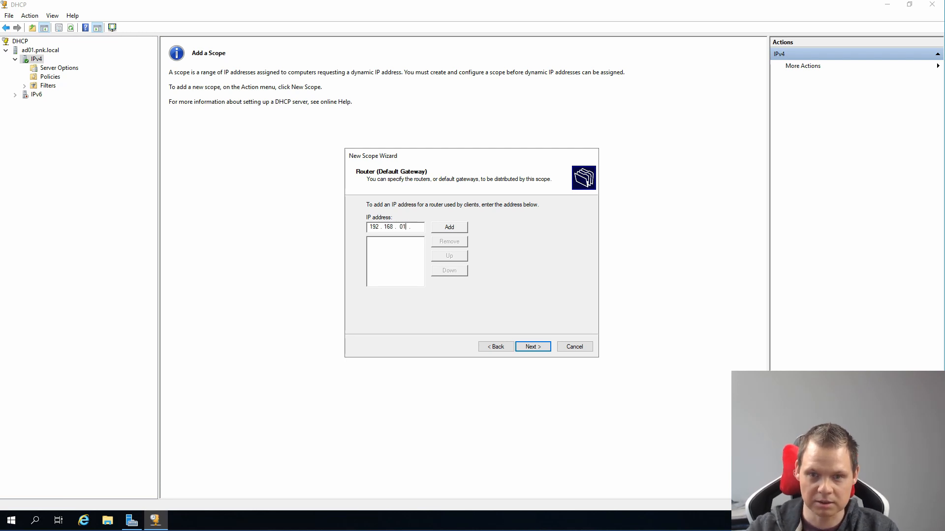
{"action": "key", "text": "Tab"}
{"action": "left_click", "coordinate": [417, 228]}
{"action": "type", "text": "1"}
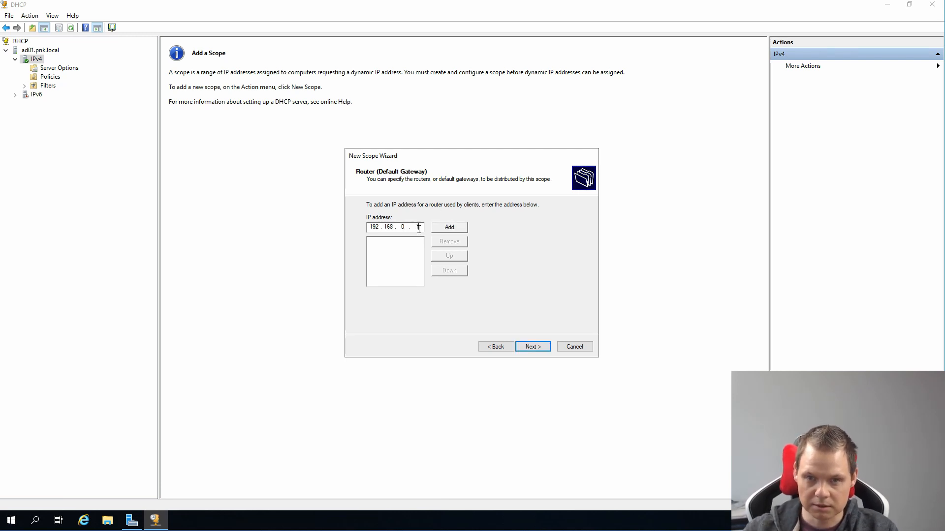
{"action": "left_click", "coordinate": [450, 228]}
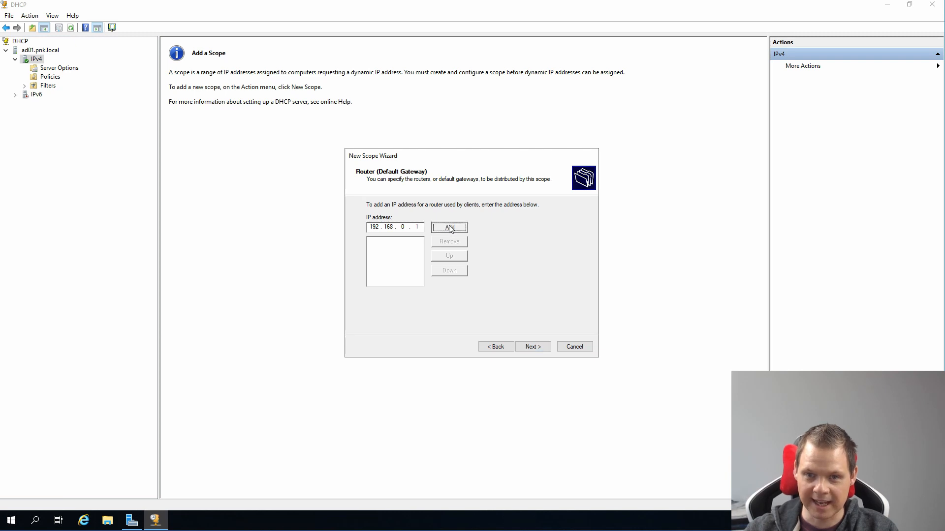
{"action": "left_click", "coordinate": [531, 347]}
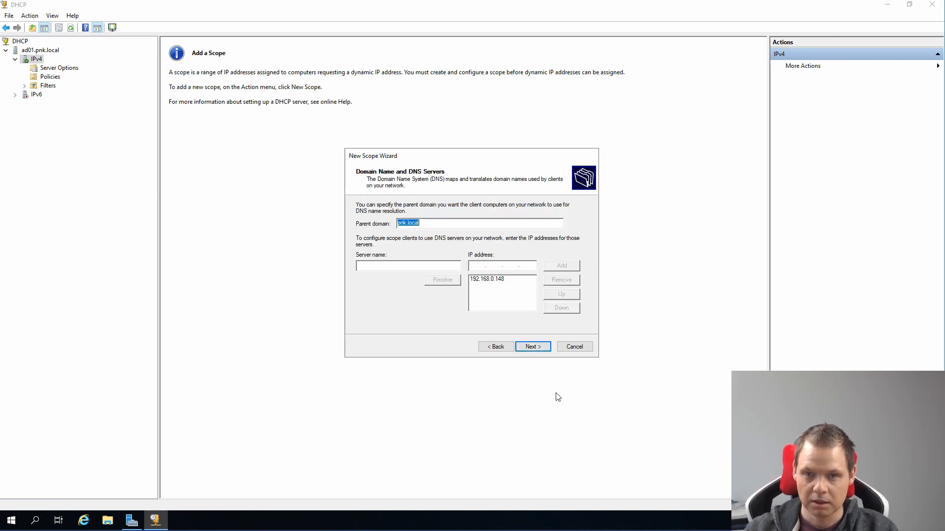
Keep pnk.local as the parent domain and 192.168.0.148 as the DNS server for the scope
{"action": "left_click", "coordinate": [502, 280]}
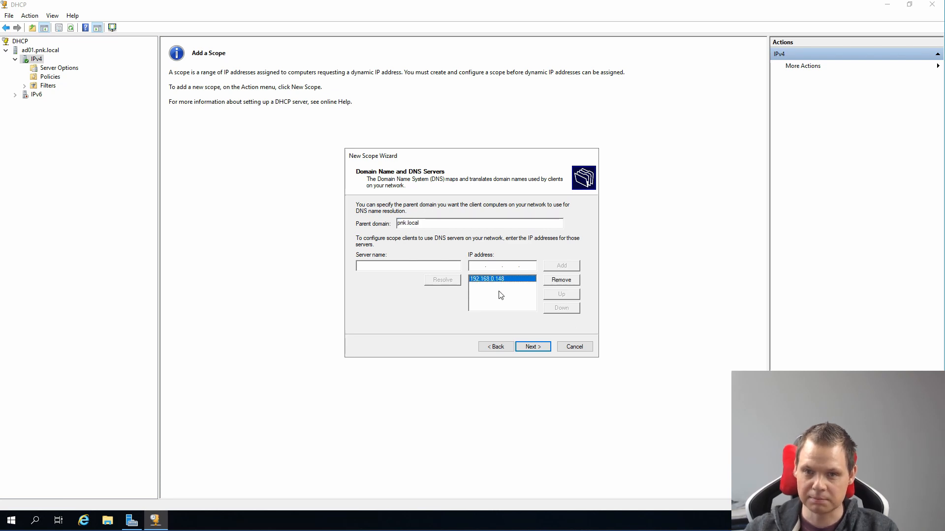
{"action": "left_click", "coordinate": [432, 223]}
{"action": "left_click", "coordinate": [534, 347]}
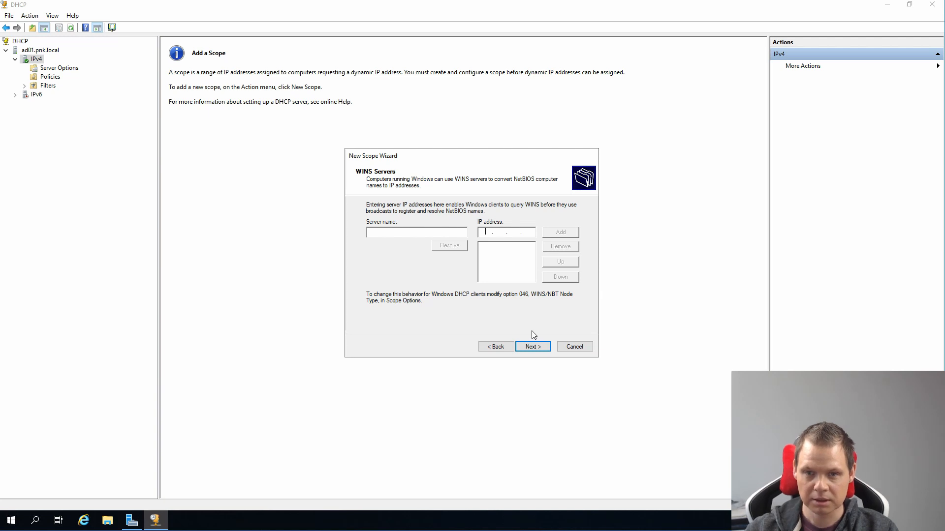
Leave the WINS servers empty and finish creating the scope with immediate activation
{"action": "left_click", "coordinate": [533, 347]}
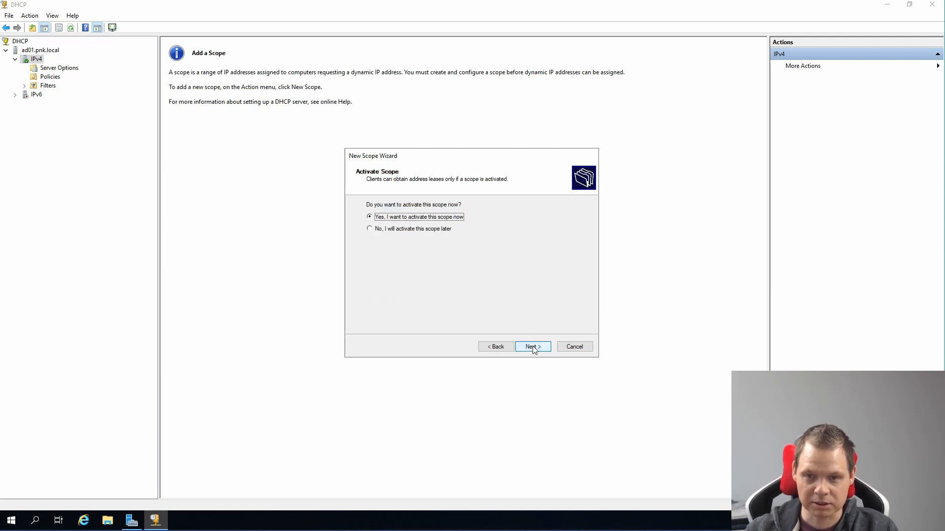
{"action": "left_click", "coordinate": [533, 347]}
{"action": "left_click", "coordinate": [533, 347]}
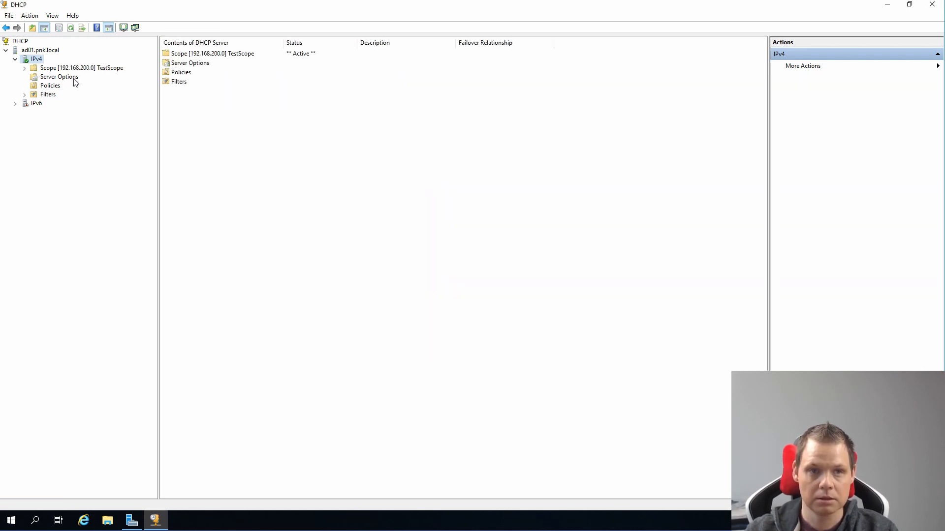
Expand TestScope and review its scope options for the router, DNS servers and DNS domain name
{"action": "left_click", "coordinate": [24, 68]}
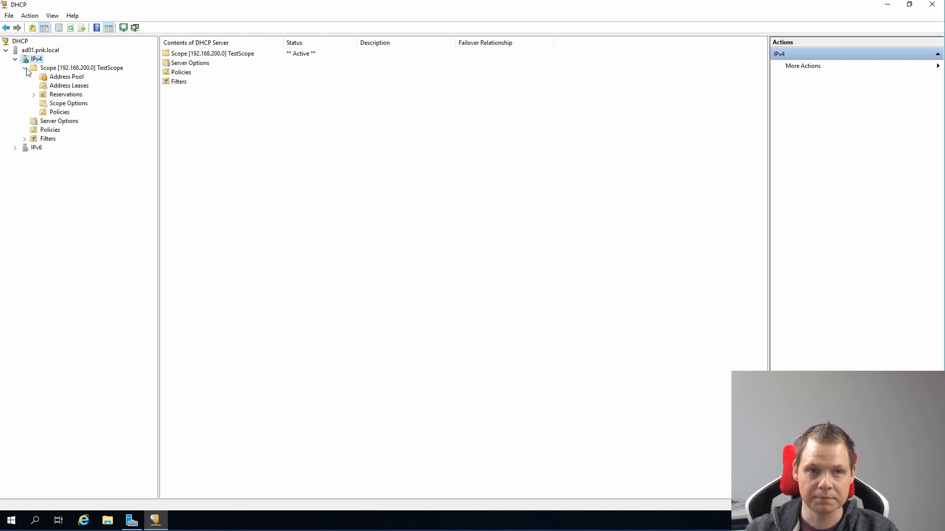
{"action": "left_click", "coordinate": [67, 105]}
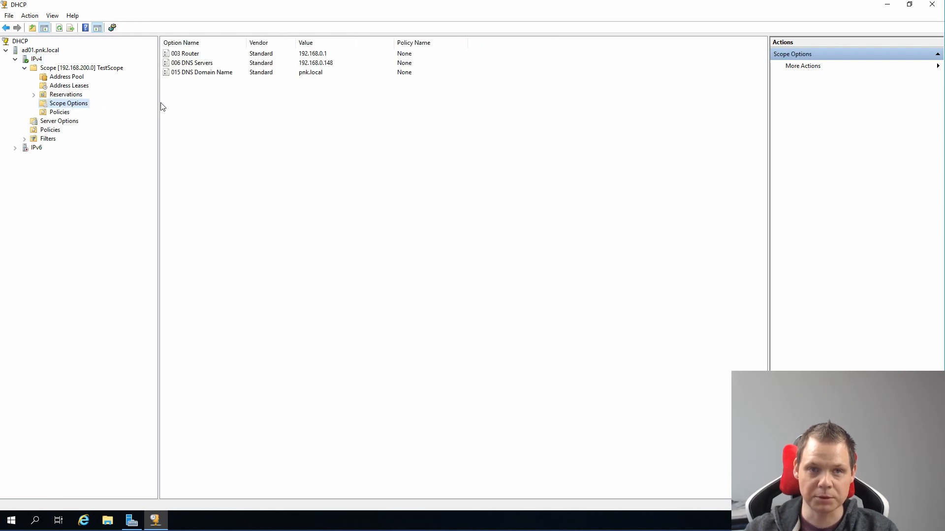
{"action": "left_click", "coordinate": [192, 55]}
{"action": "left_click", "coordinate": [225, 63]}
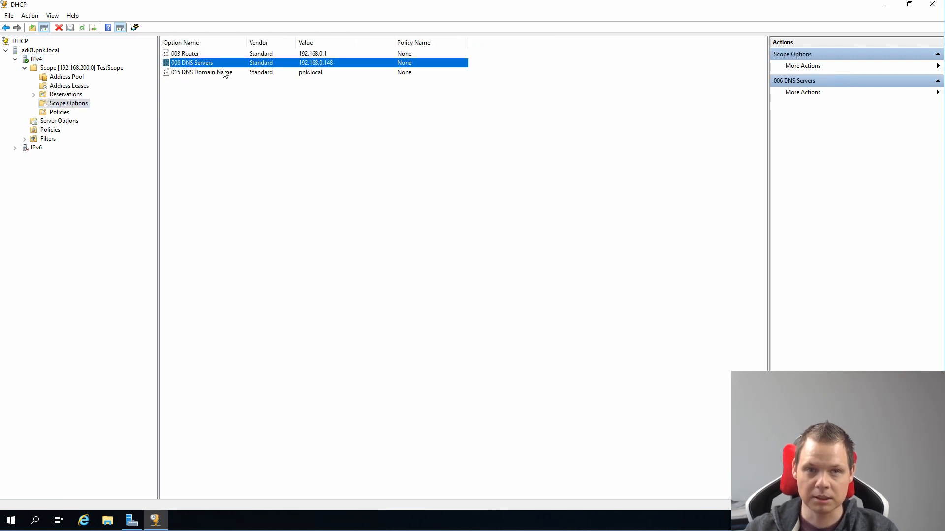
{"action": "left_click", "coordinate": [229, 73]}
{"action": "left_click", "coordinate": [267, 126]}
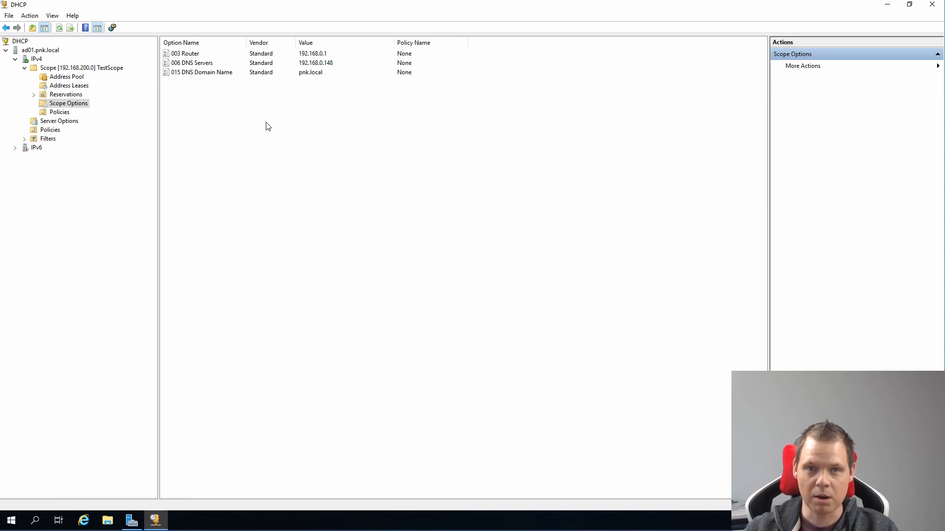